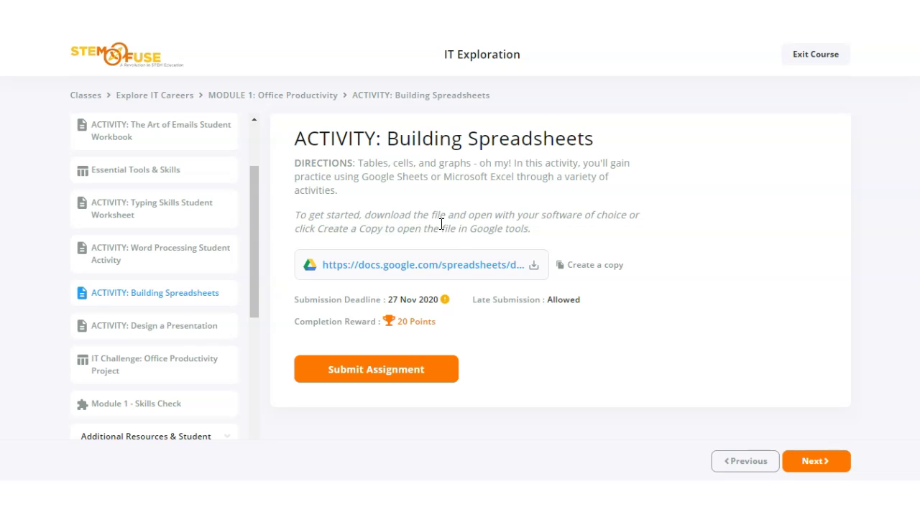
Download the Building Spreadsheets activity file as an Excel workbook and dismiss the browser's download bar.
{"action": "left_click", "coordinate": [535, 268]}
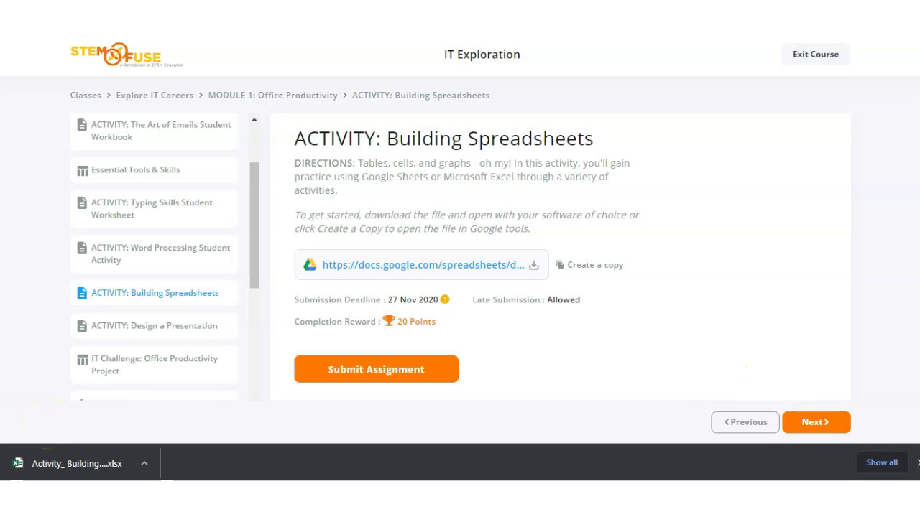
{"action": "left_click", "coordinate": [917, 463]}
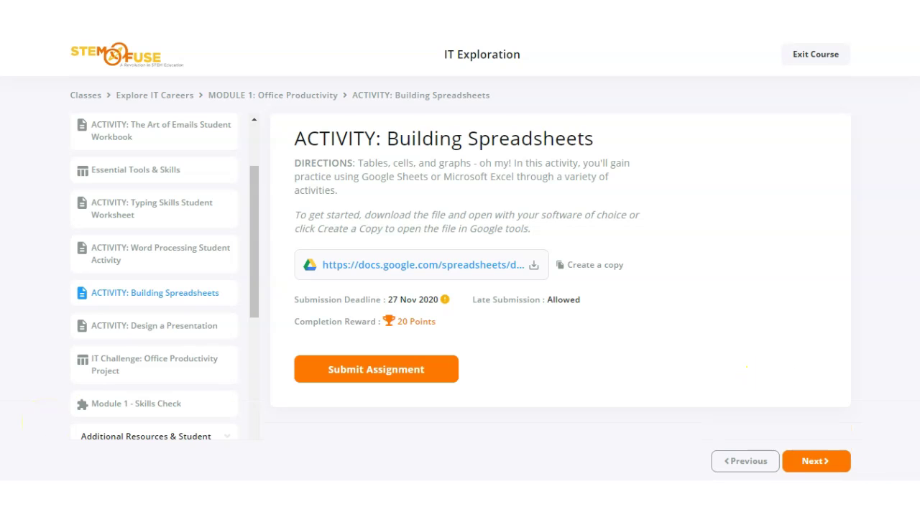
Create a personal Google Sheets copy of the Building Spreadsheets activity file.
{"action": "left_click", "coordinate": [587, 270]}
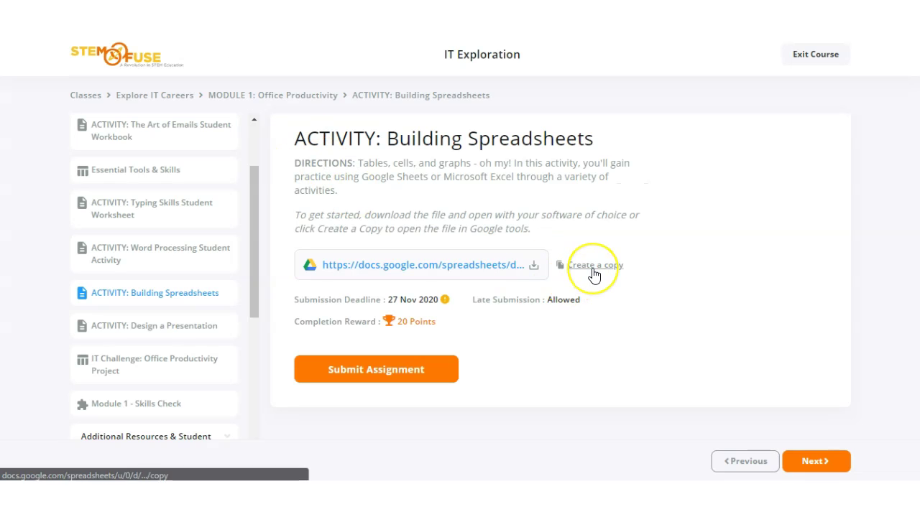
{"action": "left_click", "coordinate": [591, 267]}
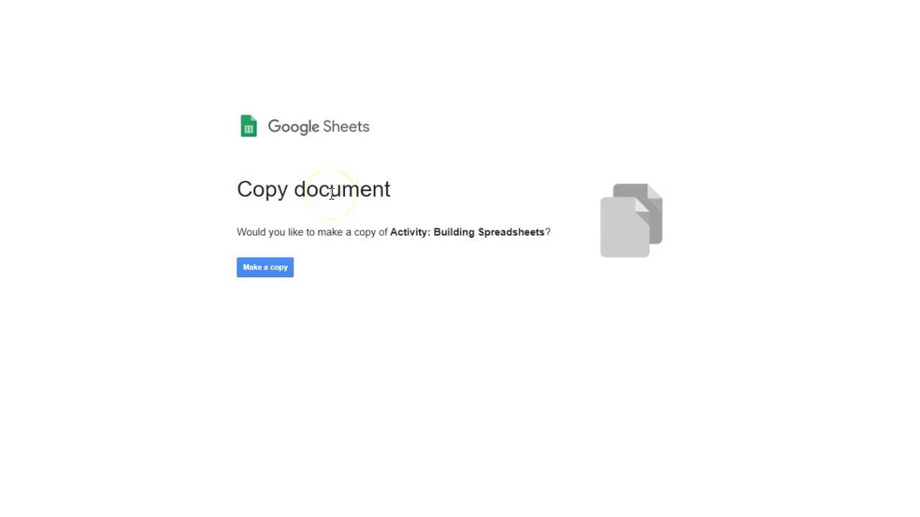
{"action": "left_click", "coordinate": [281, 267]}
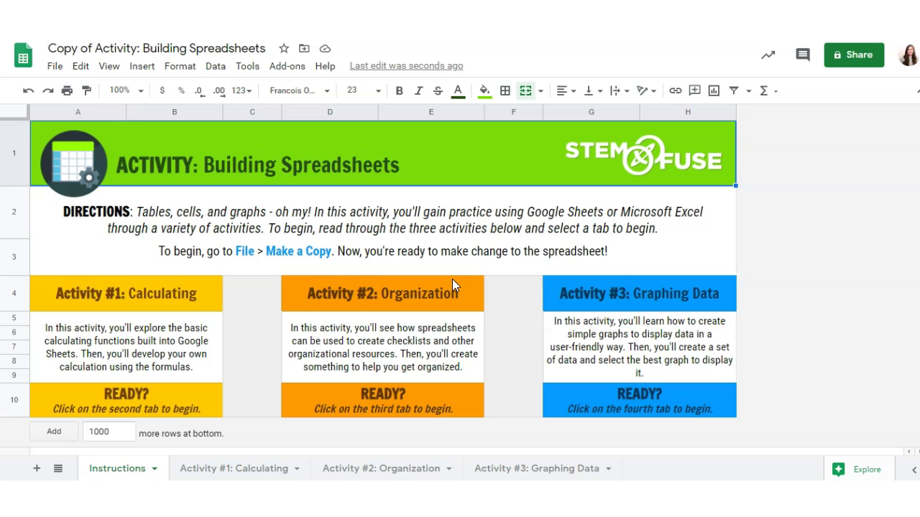
Share the copied spreadsheet with anyone who has the link as Viewer, and copy the sharing link.
{"action": "left_click", "coordinate": [855, 57]}
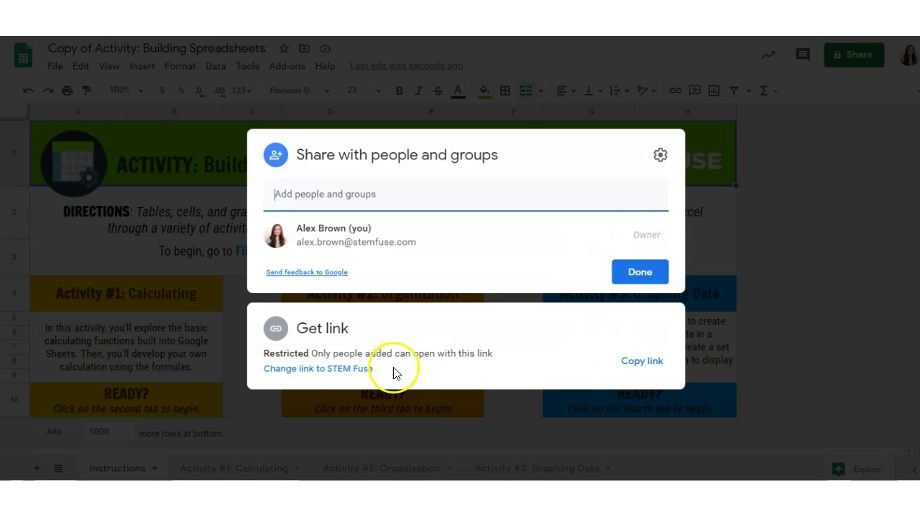
{"action": "left_click", "coordinate": [334, 370]}
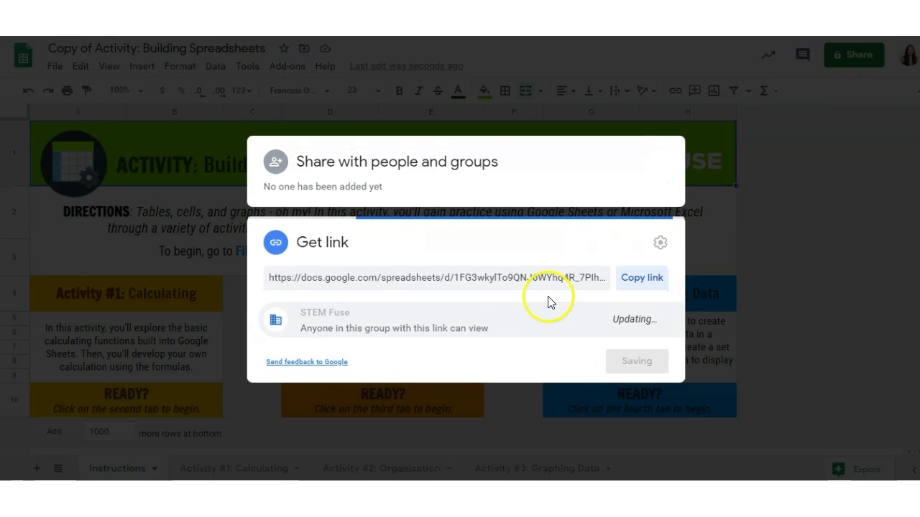
{"action": "left_click", "coordinate": [354, 314]}
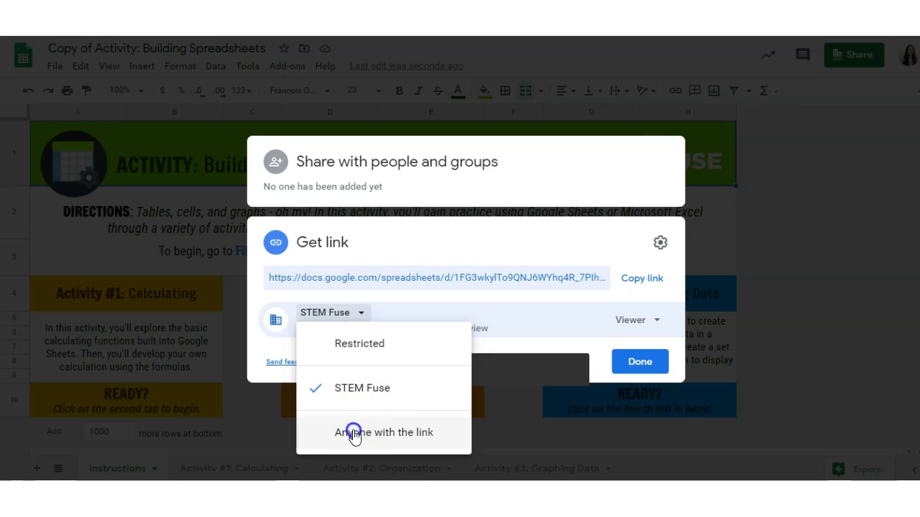
{"action": "left_click", "coordinate": [352, 431]}
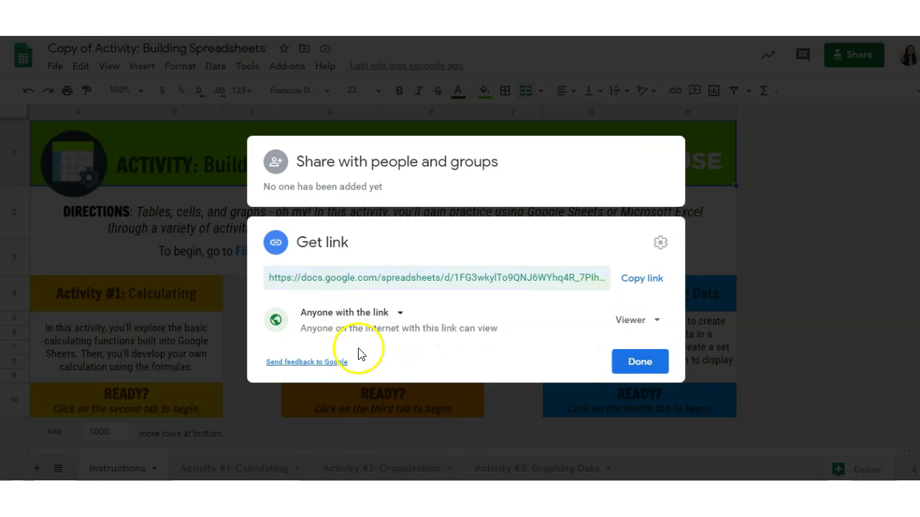
{"action": "left_click", "coordinate": [632, 280]}
{"action": "left_click", "coordinate": [643, 365]}
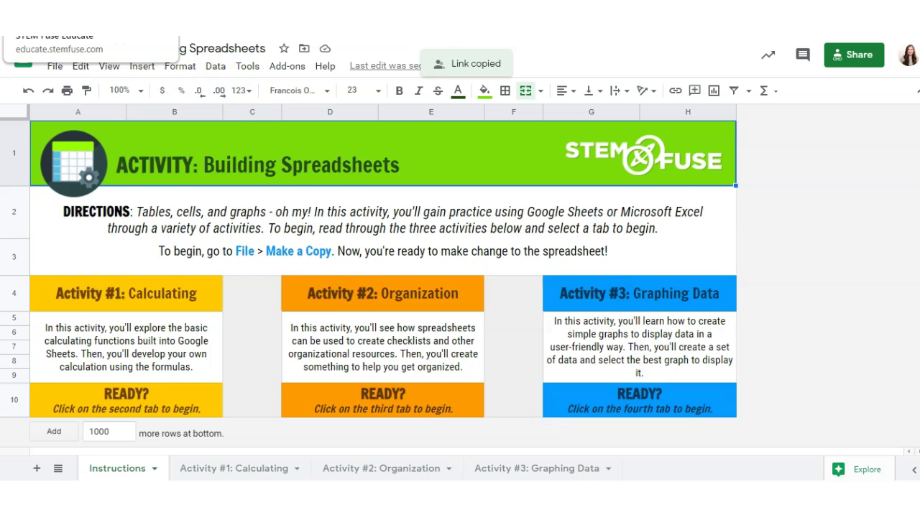
Return to the STEM Fuse activity page and start an assignment submission, looking at the file attachment option.
{"action": "left_click", "coordinate": [72, 11]}
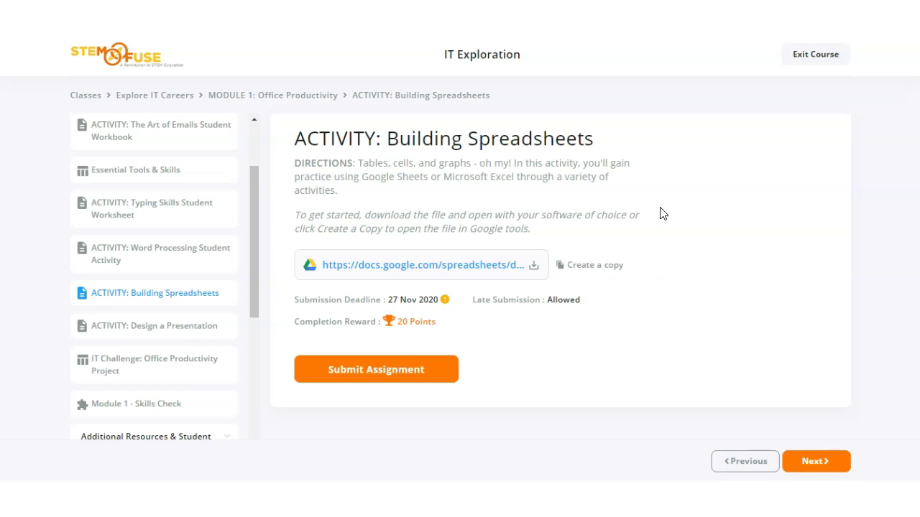
{"action": "left_click", "coordinate": [349, 376]}
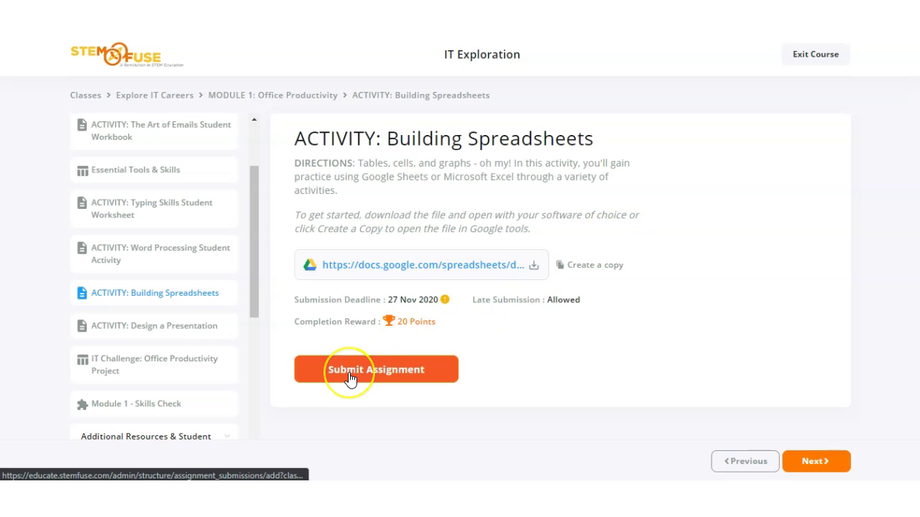
{"action": "left_click", "coordinate": [371, 251]}
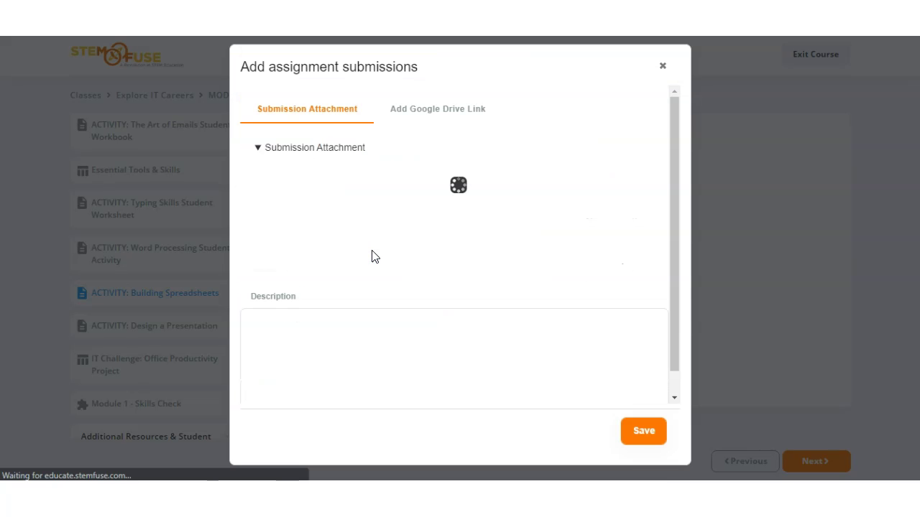
{"action": "left_click", "coordinate": [376, 224]}
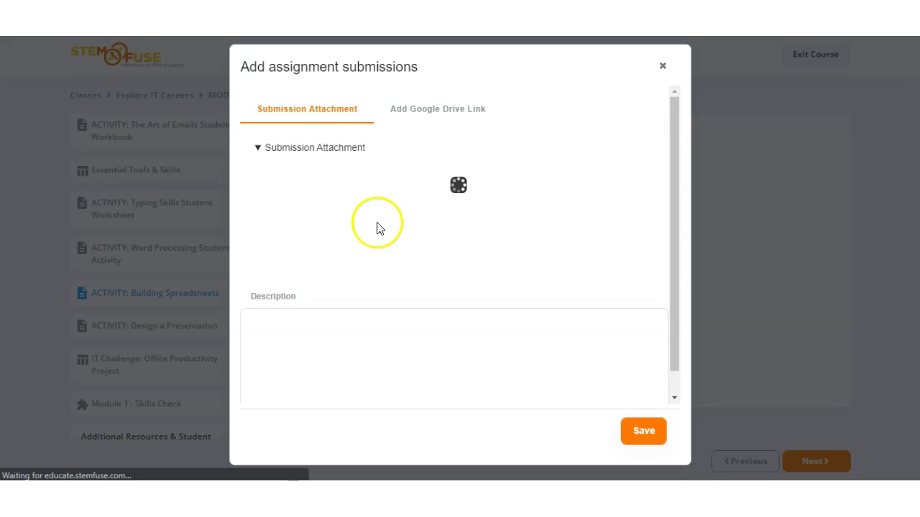
{"action": "left_click", "coordinate": [314, 109]}
{"action": "left_click", "coordinate": [319, 117]}
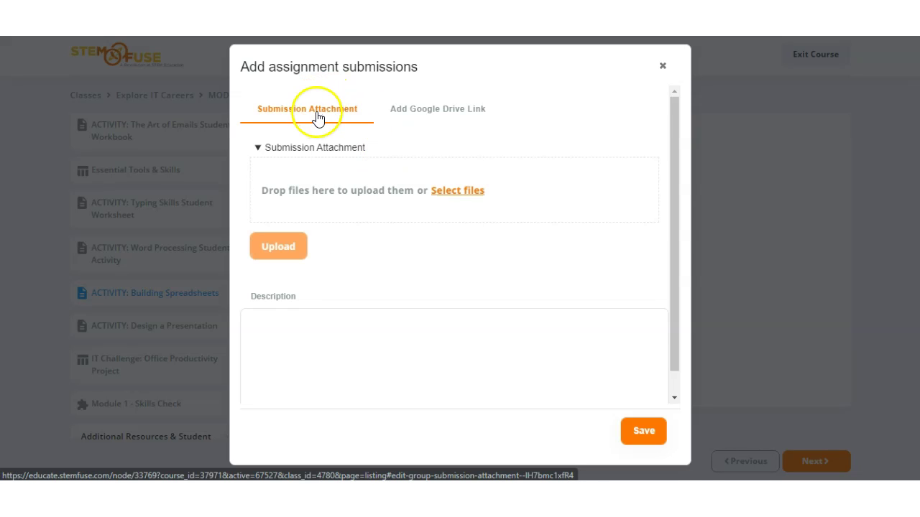
{"action": "left_click", "coordinate": [460, 194]}
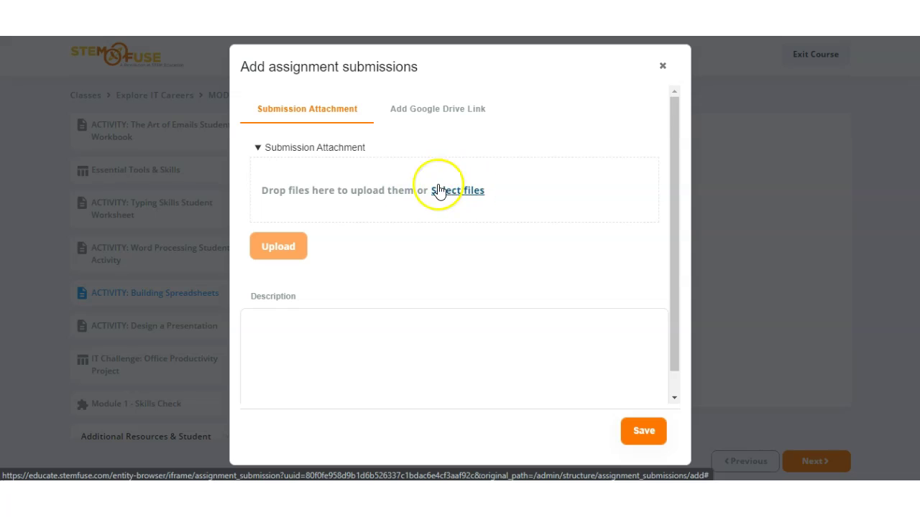
Paste the copied spreadsheet sharing link as the submission's Google Drive link.
{"action": "left_click", "coordinate": [425, 120]}
{"action": "left_click", "coordinate": [486, 129]}
{"action": "left_click", "coordinate": [280, 186]}
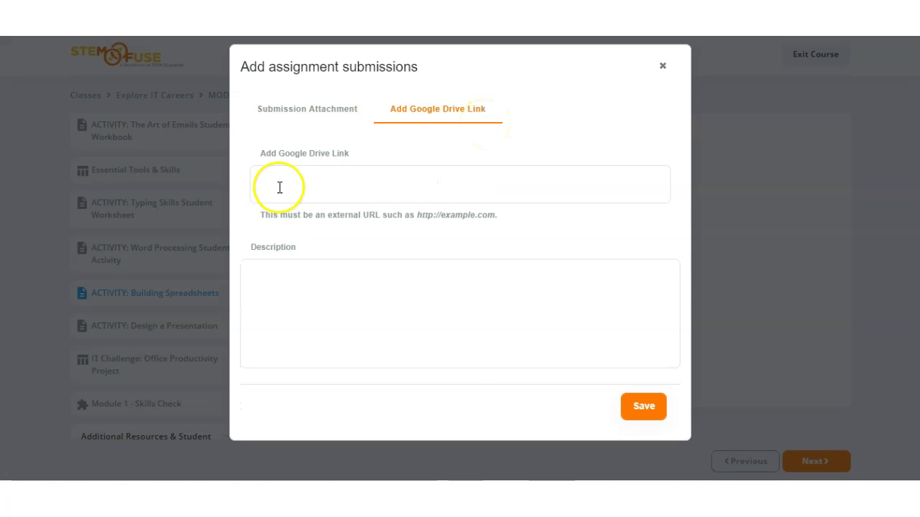
{"action": "key", "text": "ctrl+v"}
{"action": "key", "text": "ctrl+a"}
{"action": "left_click", "coordinate": [287, 207]}
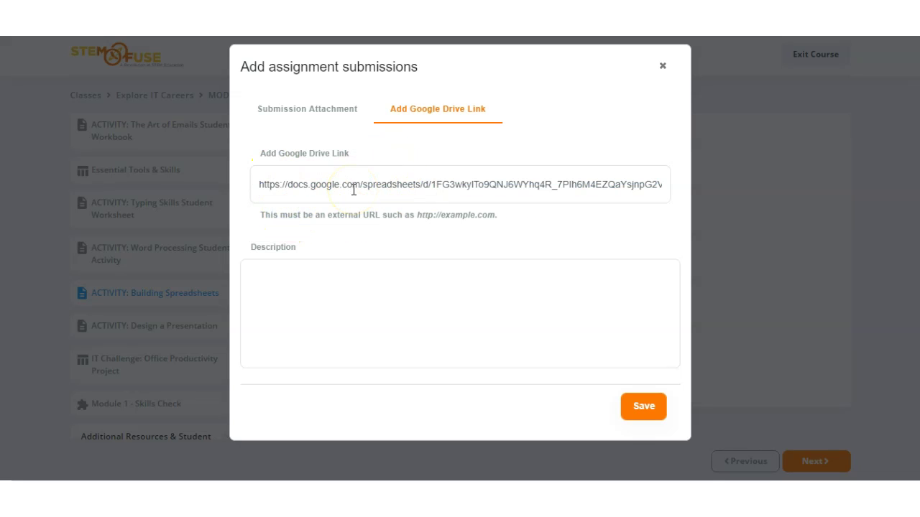
Add a short greeting to the teacher as the submission's description and save the submission.
{"action": "left_click", "coordinate": [358, 126]}
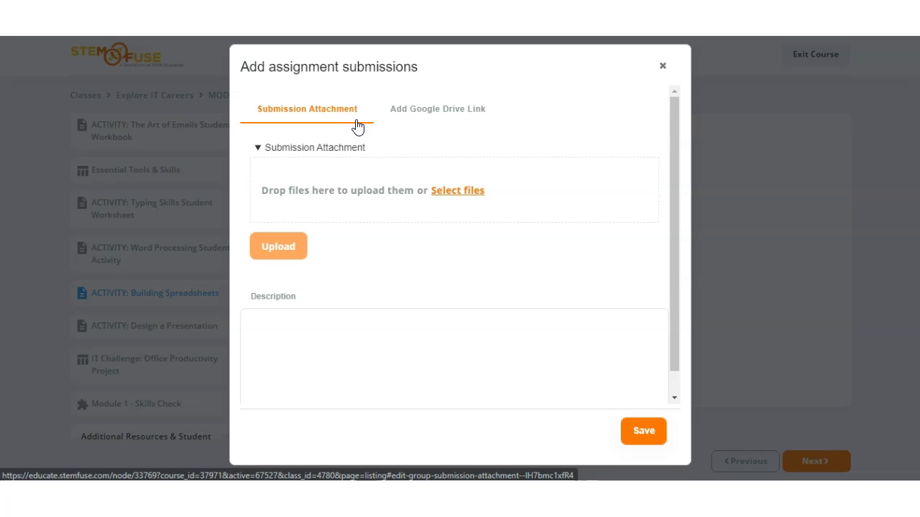
{"action": "left_click", "coordinate": [394, 117]}
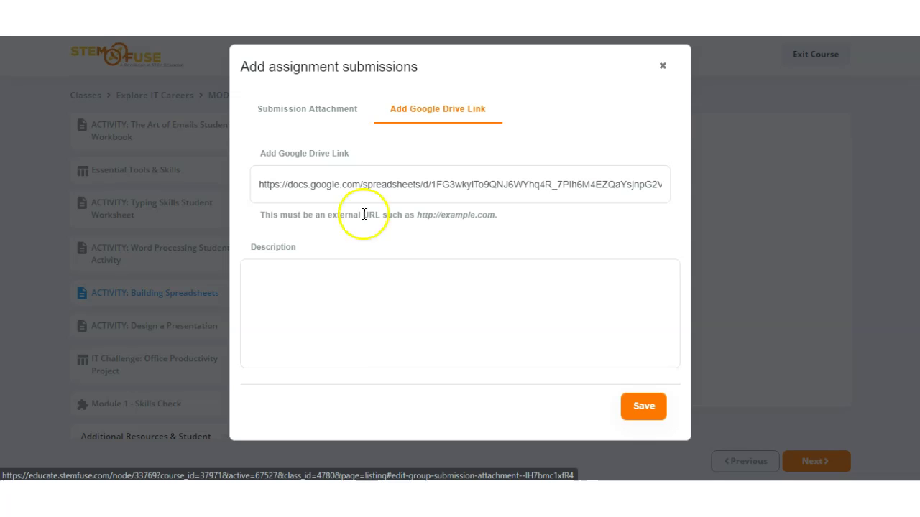
{"action": "left_click", "coordinate": [337, 332]}
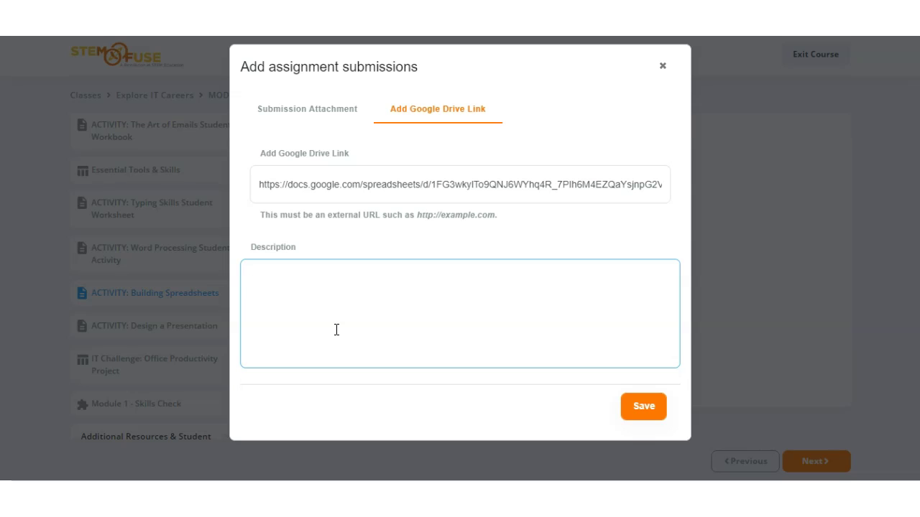
{"action": "left_click", "coordinate": [338, 332]}
{"action": "type", "text": "Hi Mrs. Brown! :)"}
{"action": "left_click", "coordinate": [349, 335]}
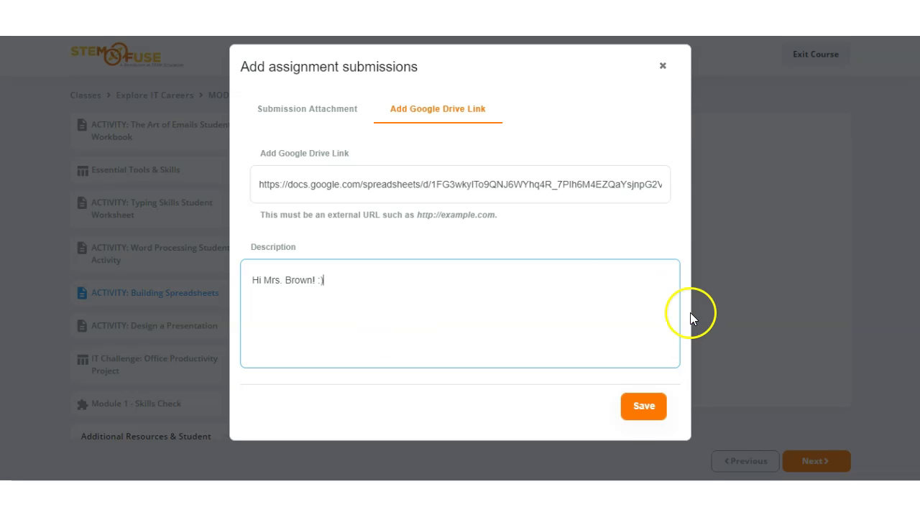
{"action": "left_click", "coordinate": [644, 407]}
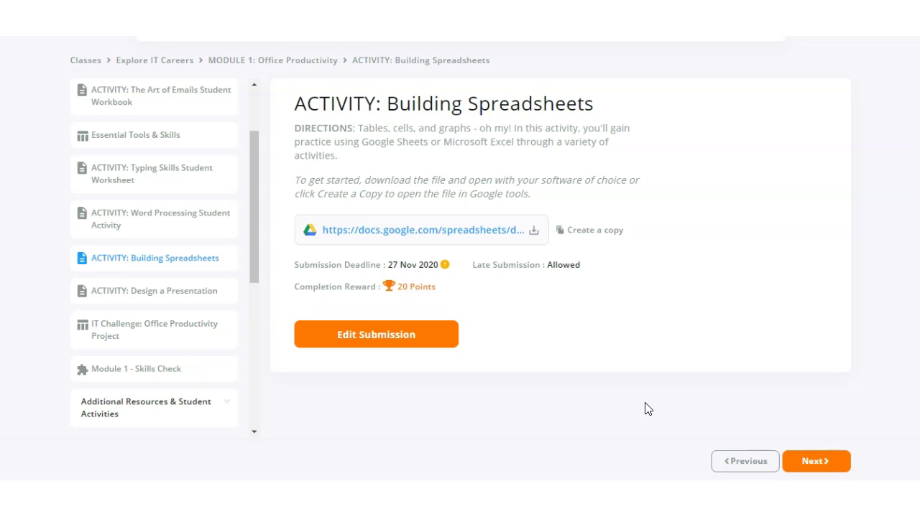
Reopen the saved submission, review its attachment, Google Drive link and description, and close it.
{"action": "left_click", "coordinate": [424, 348]}
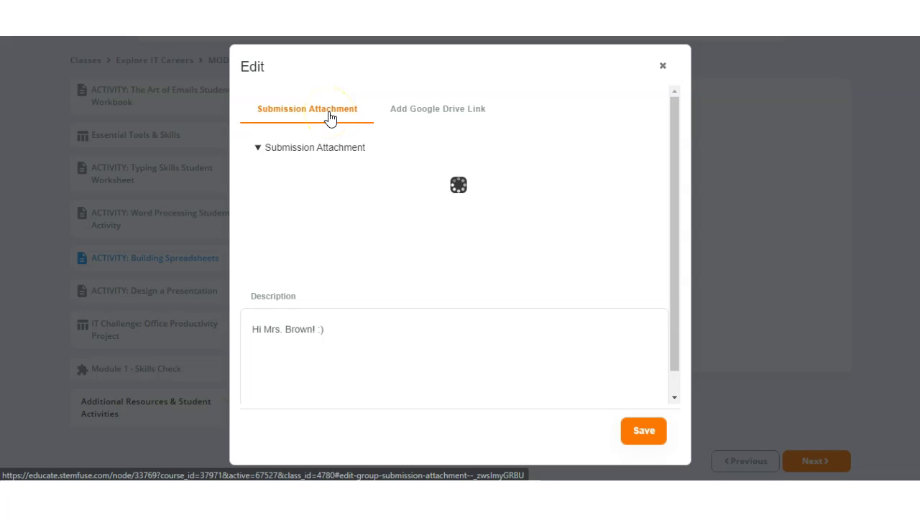
{"action": "left_click", "coordinate": [408, 114]}
{"action": "left_click", "coordinate": [643, 407]}
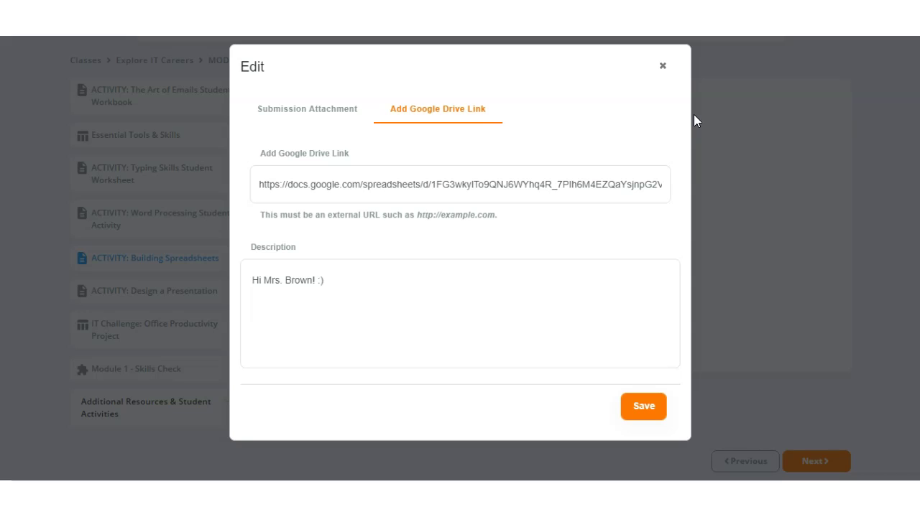
{"action": "left_click", "coordinate": [662, 67]}
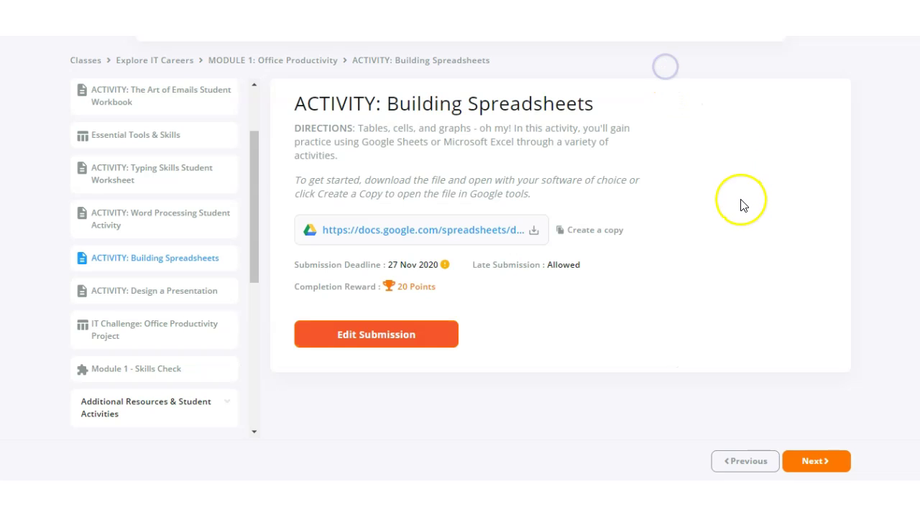